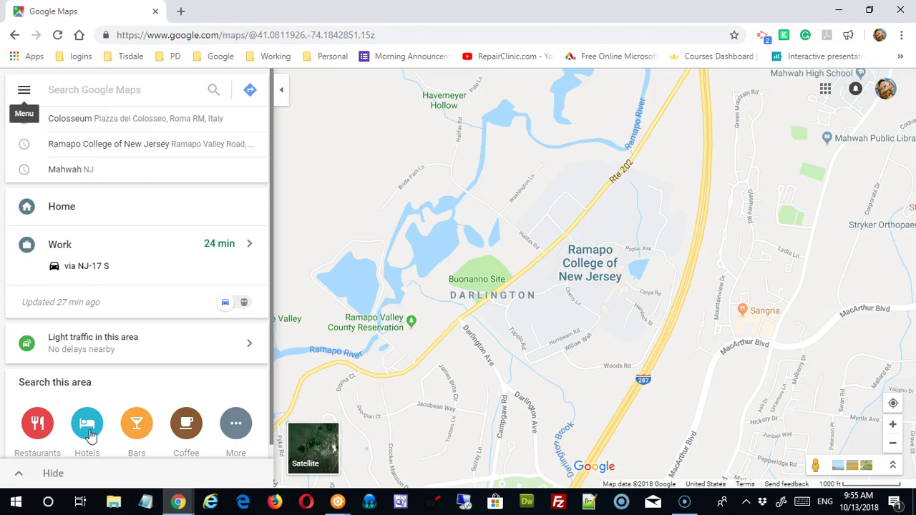
Step: Open the personal location timeline from the map
click(220, 423)
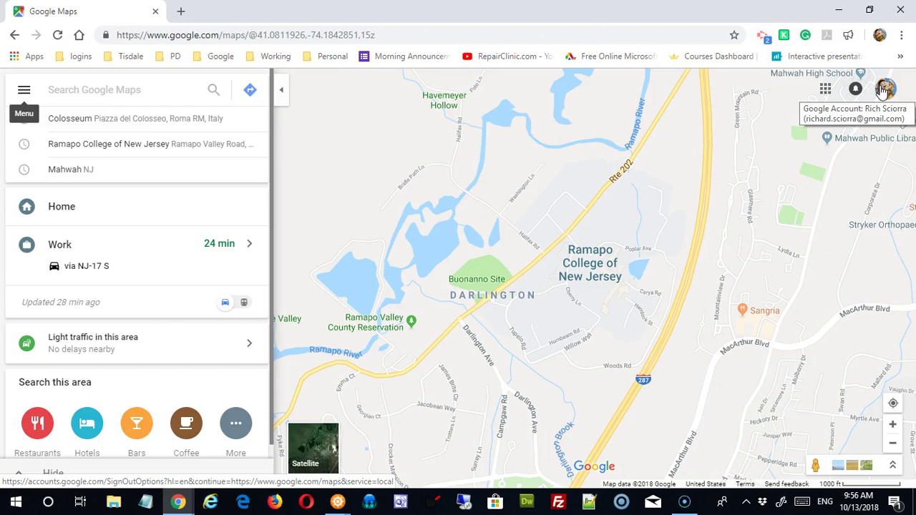
click(24, 90)
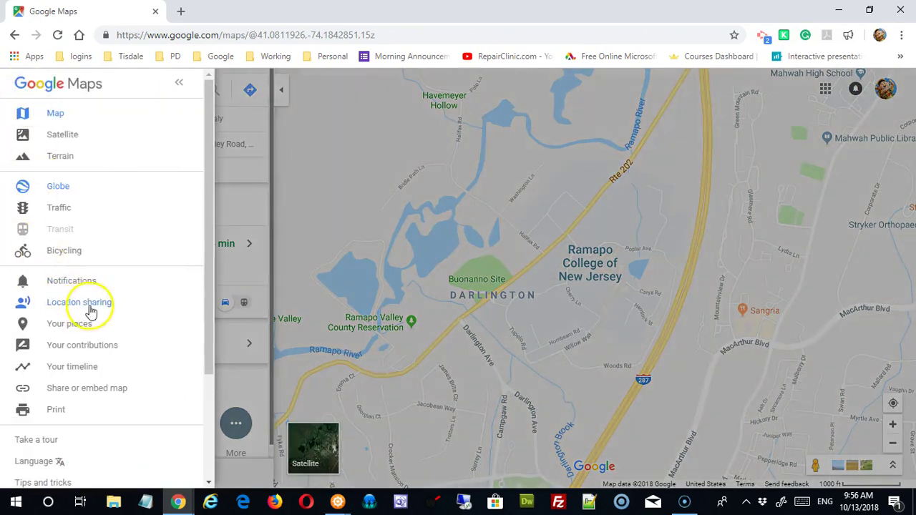
click(58, 370)
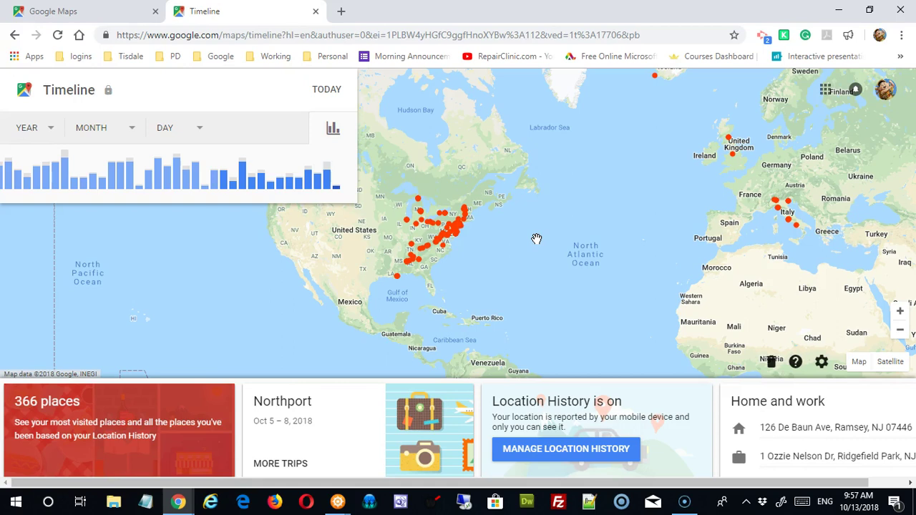
Step: Open the timeline day for the New Orleans place marked on the overview map
click(454, 174)
click(568, 256)
click(398, 280)
click(393, 273)
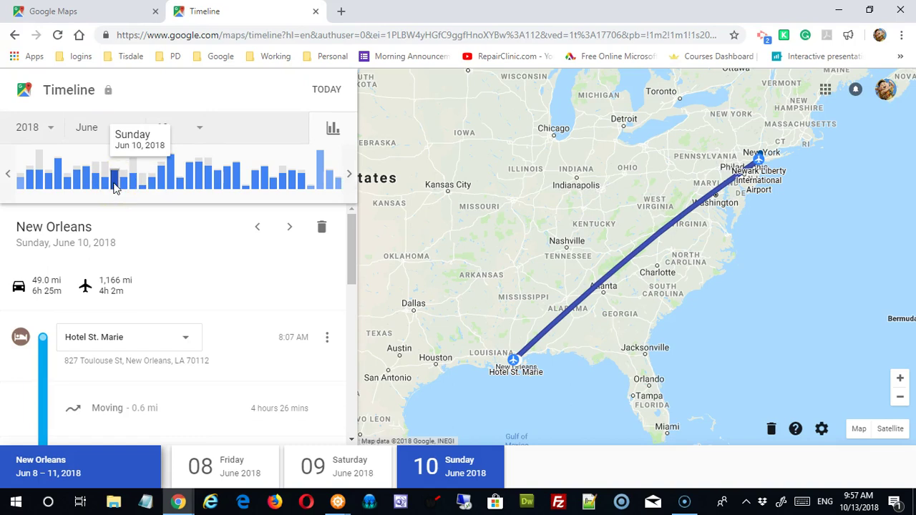
Step: Examine both ends of the flight route between New Orleans and Newark Liberty International Airport
mouse_move(757, 163)
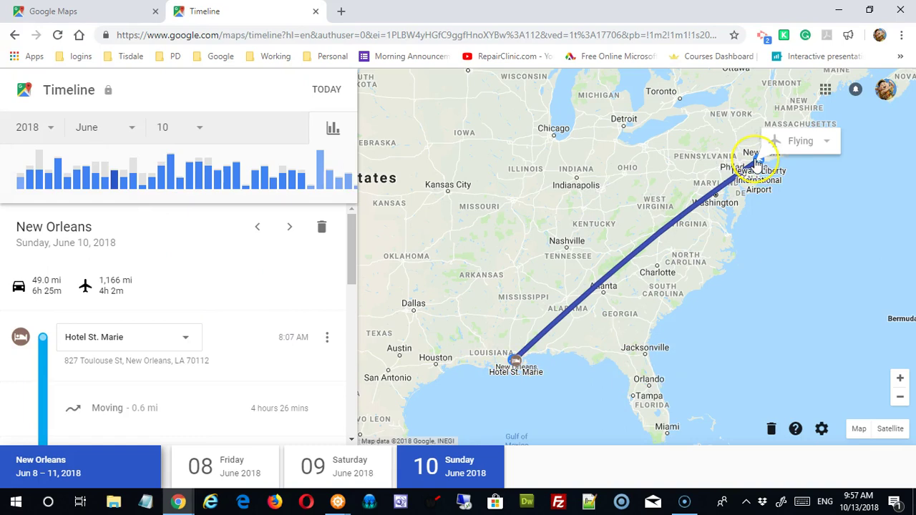
click(528, 362)
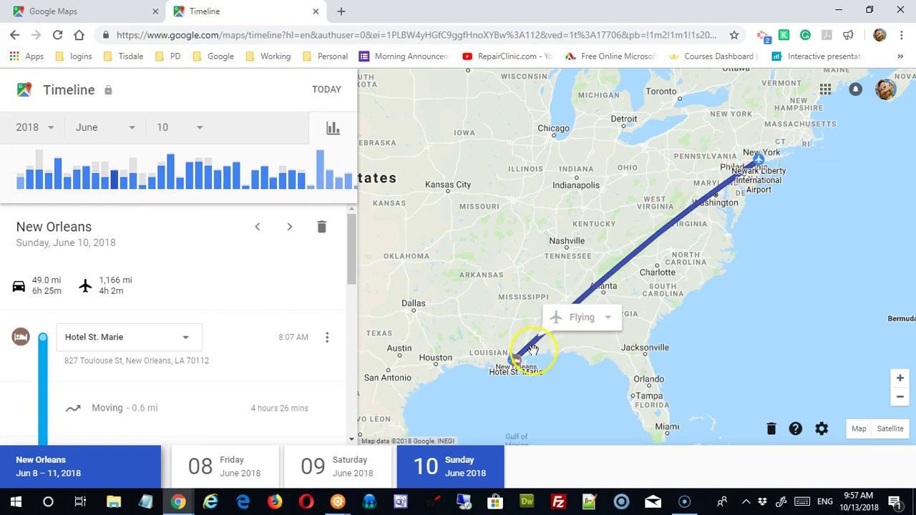
click(746, 183)
click(760, 161)
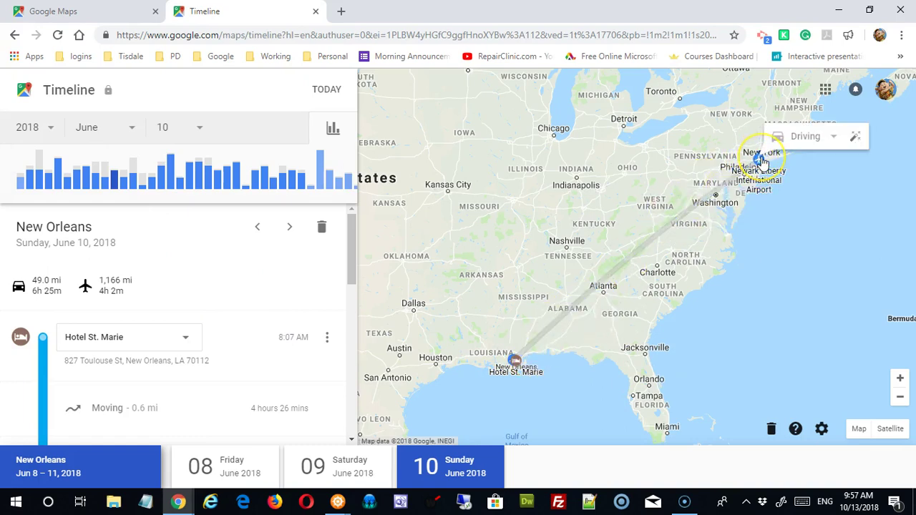
click(752, 176)
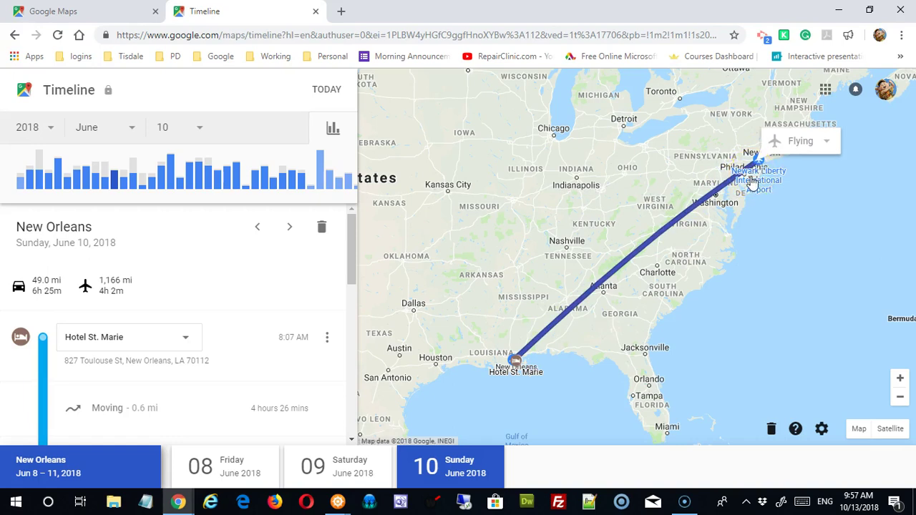
click(530, 371)
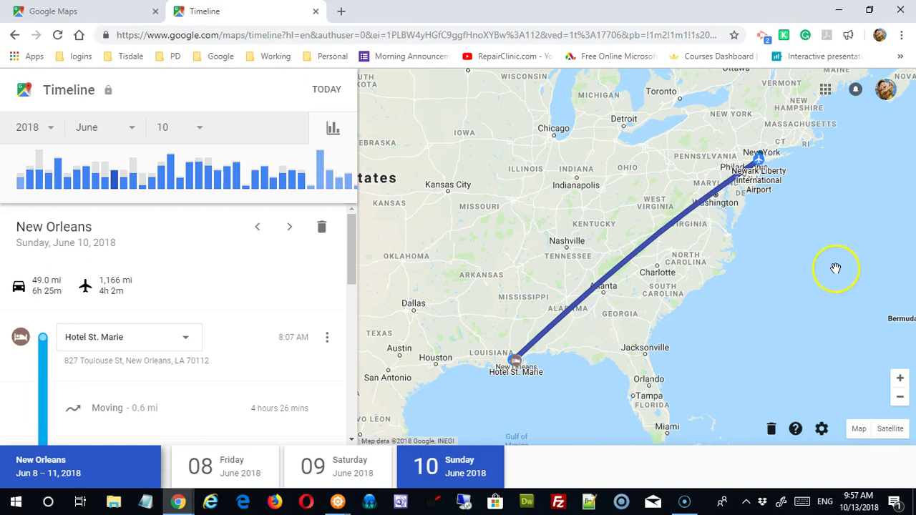
Step: Examine the June 10 routes around Hotel St. Marie, the French Quarter and the Mississippi River up close on the map
drag(773, 313, 855, 166)
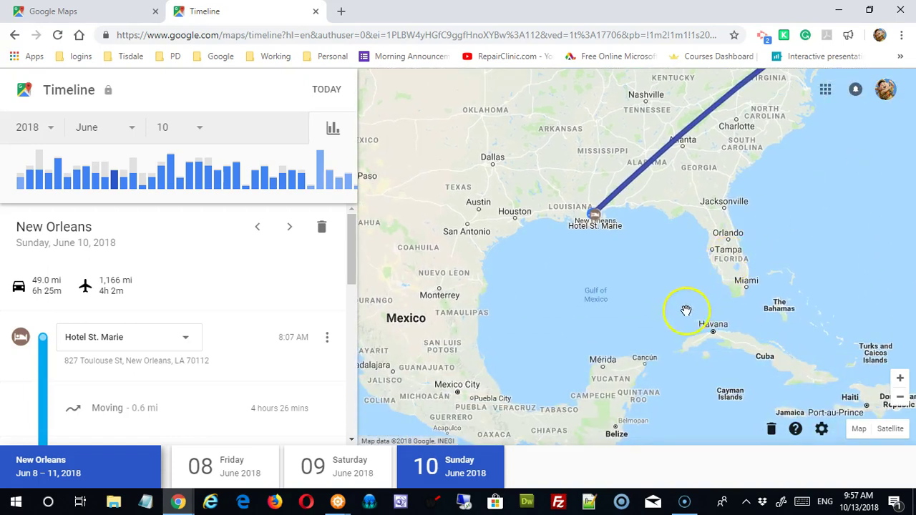
scroll(681, 311, down, 2)
scroll(675, 307, up, 6)
scroll(674, 282, down, 5)
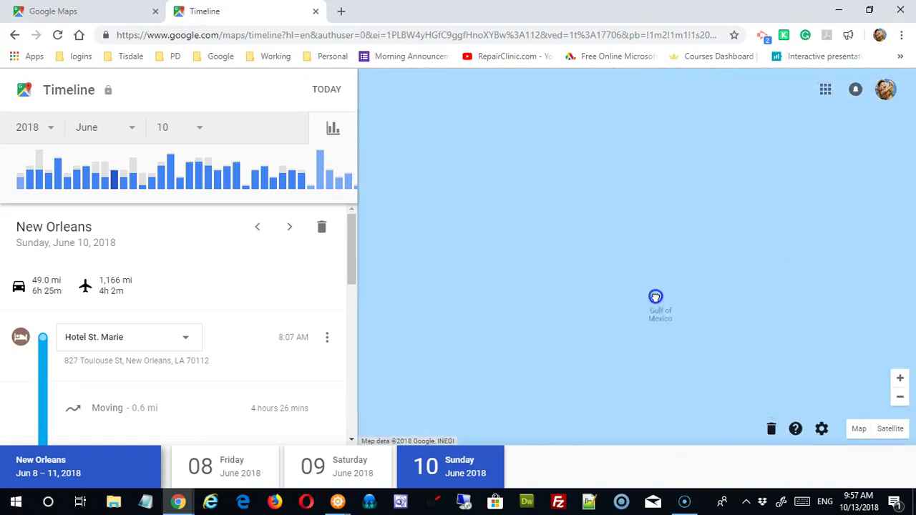
scroll(667, 358, up, 2)
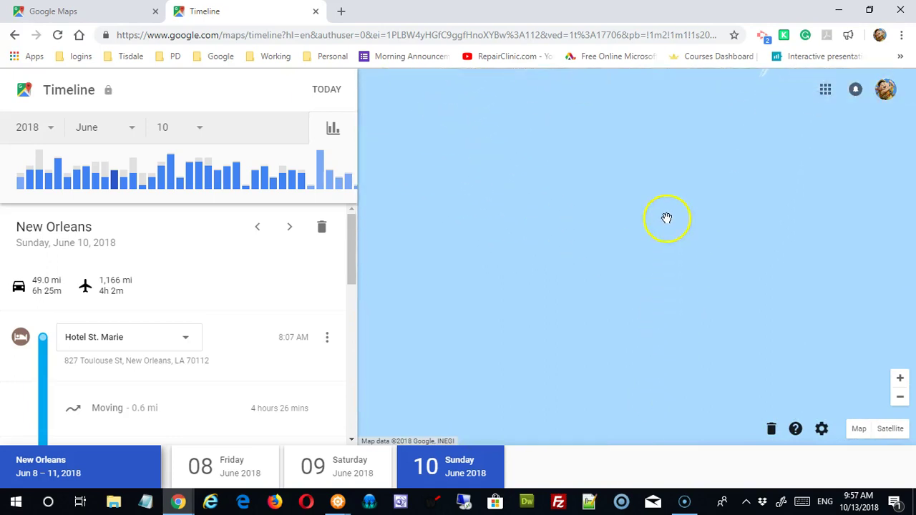
drag(666, 218, 673, 434)
drag(674, 200, 685, 338)
drag(673, 290, 675, 364)
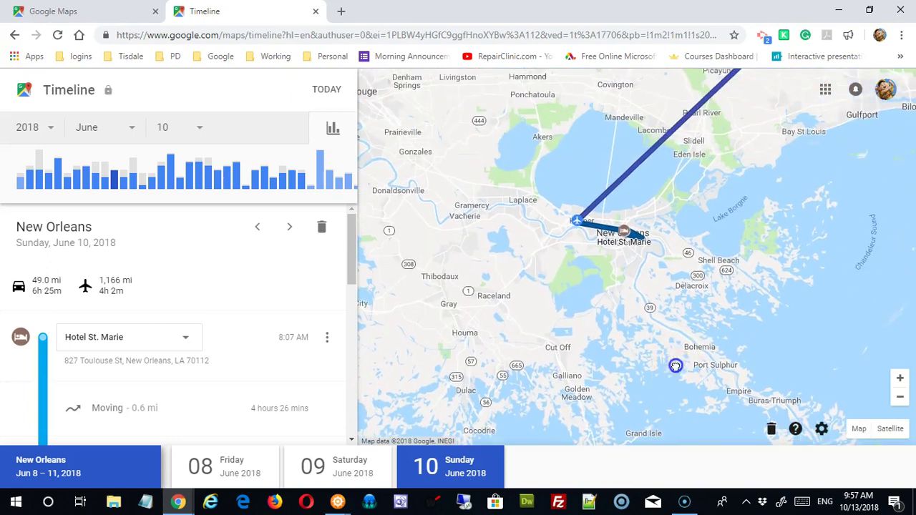
scroll(709, 329, up, 2)
drag(594, 185, 741, 396)
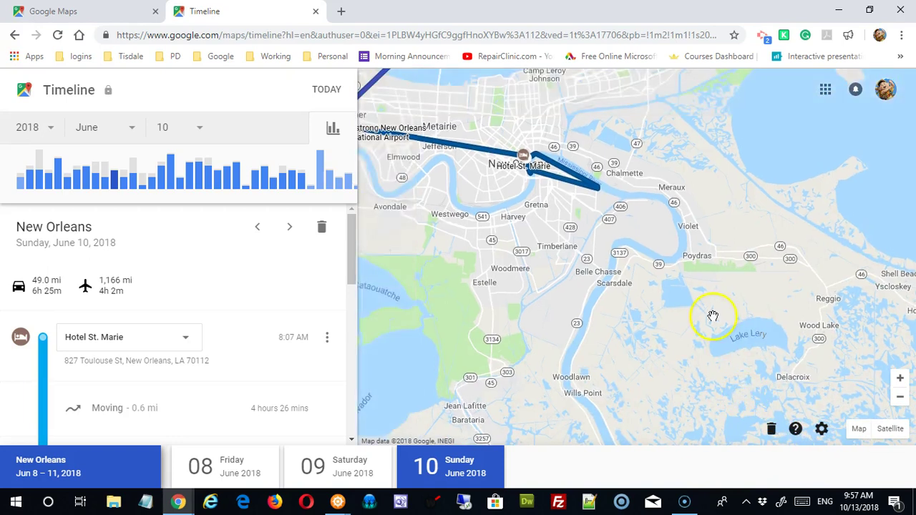
scroll(712, 317, up, 1)
drag(542, 198, 764, 393)
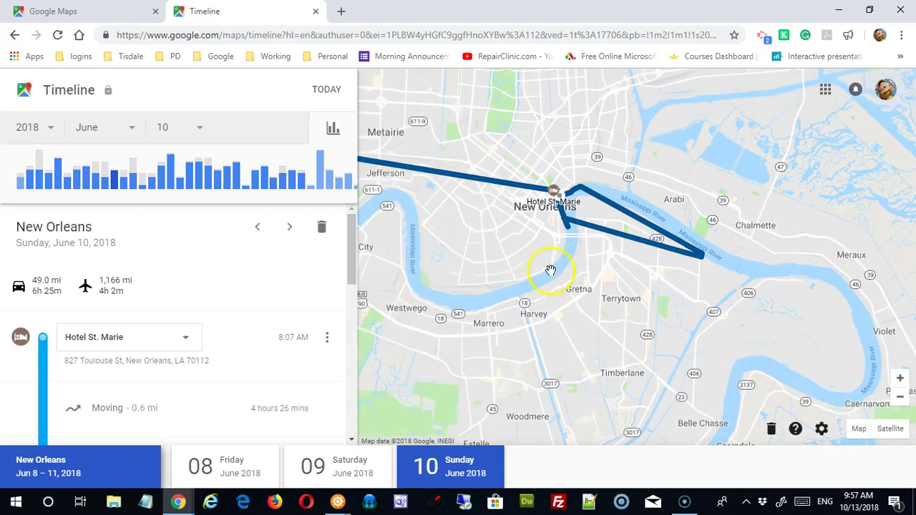
drag(548, 268, 624, 351)
scroll(626, 347, up, 1)
drag(577, 295, 601, 281)
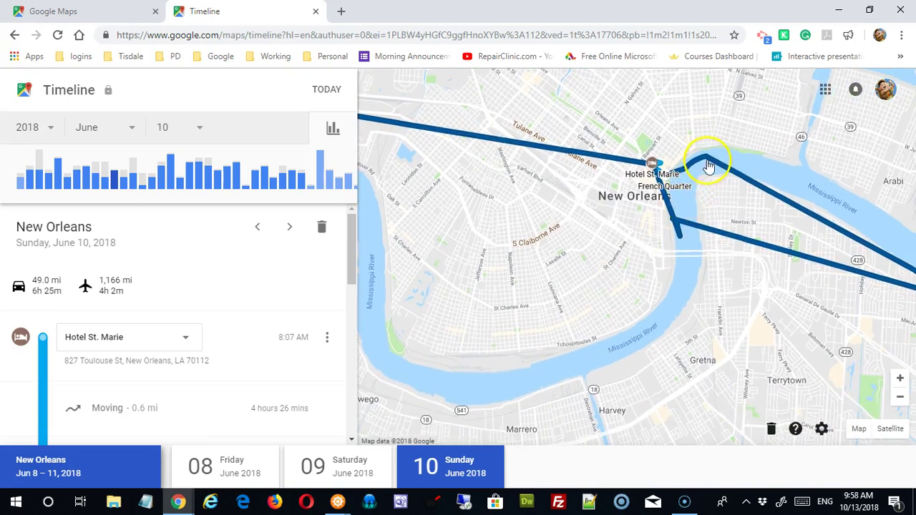
drag(722, 322, 609, 314)
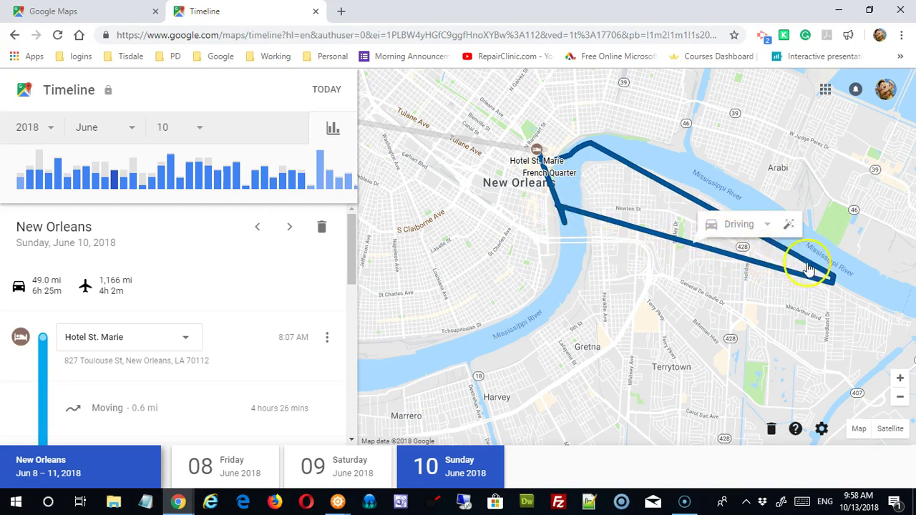
Step: Follow the driving route west from Hotel St. Marie to Louis Armstrong New Orleans International Airport
drag(504, 221, 678, 267)
drag(607, 262, 678, 272)
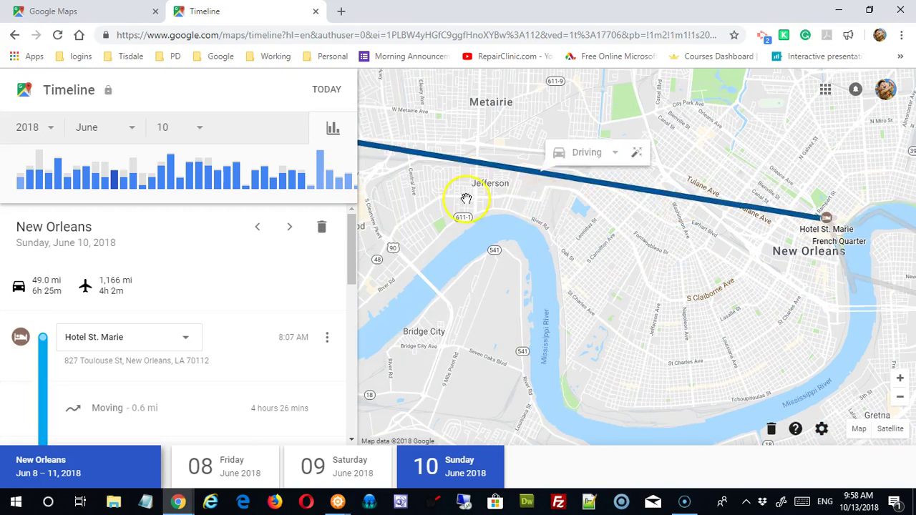
drag(465, 199, 780, 342)
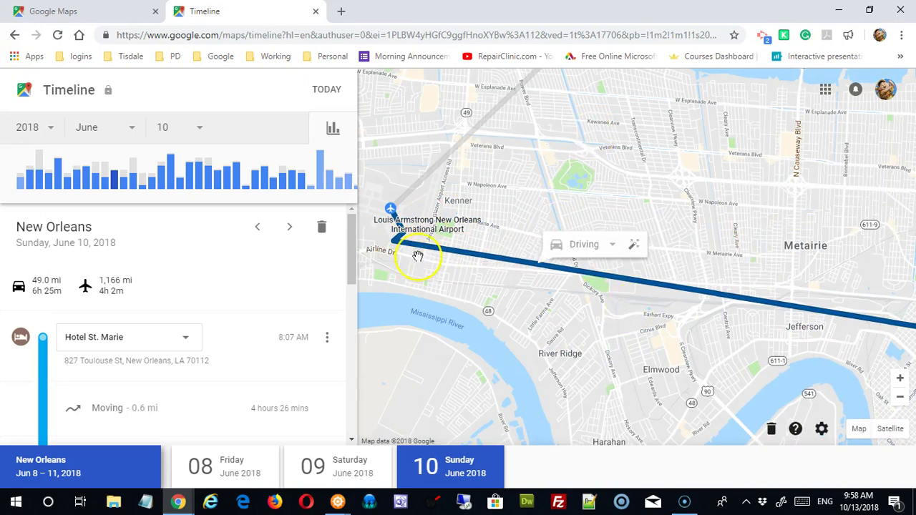
Step: Show the timeline for June 9, 2018 and inspect the two driving routes south of New Orleans
click(105, 185)
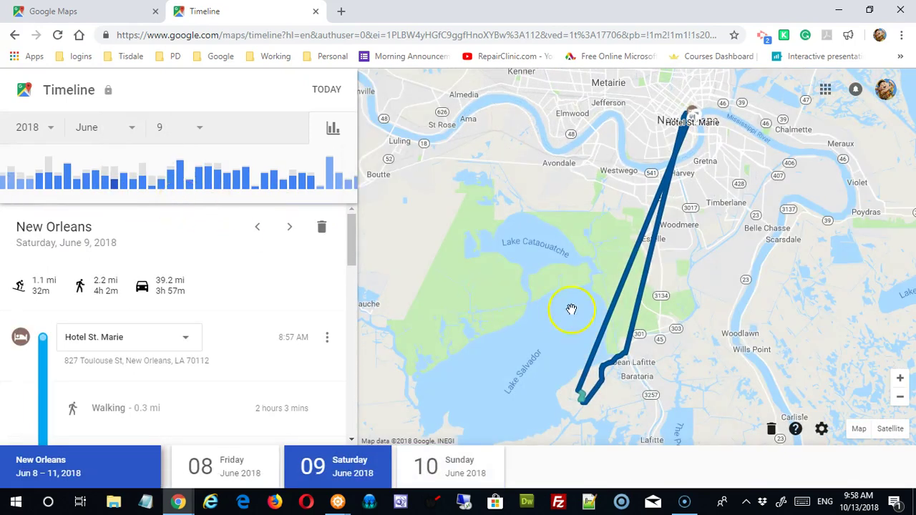
click(607, 362)
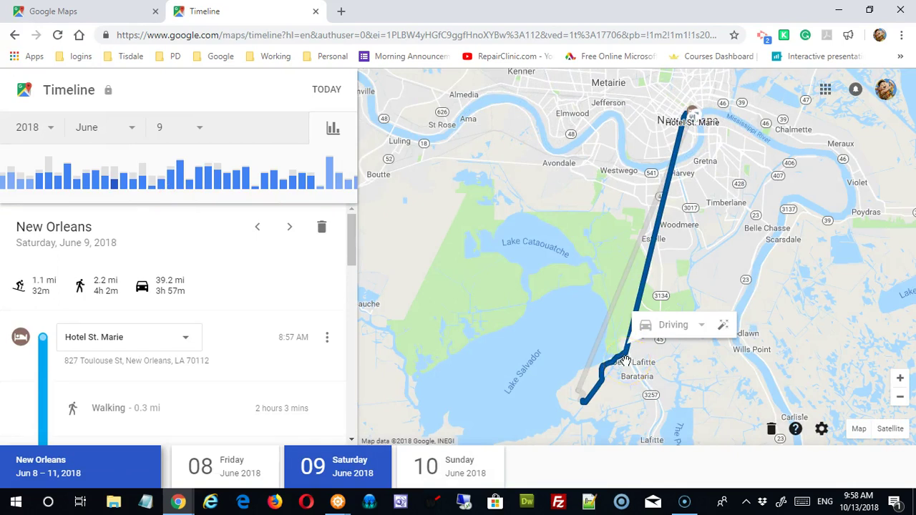
click(651, 198)
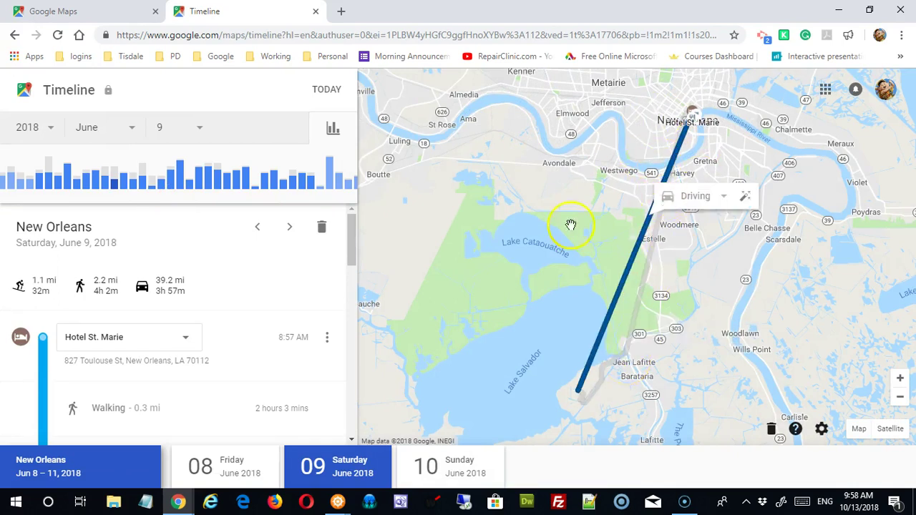
Step: Show the timeline for June 8, 2018 and review its flight and its stops in New Orleans
click(105, 182)
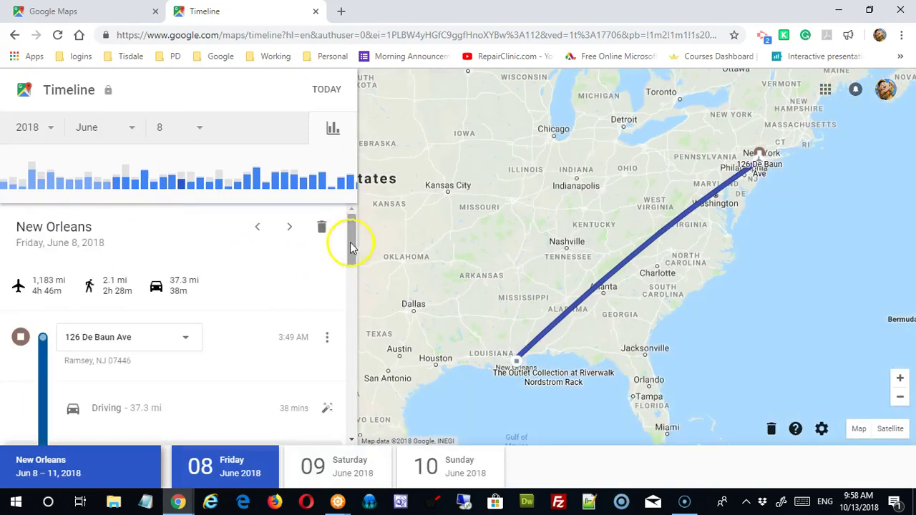
mouse_move(180, 189)
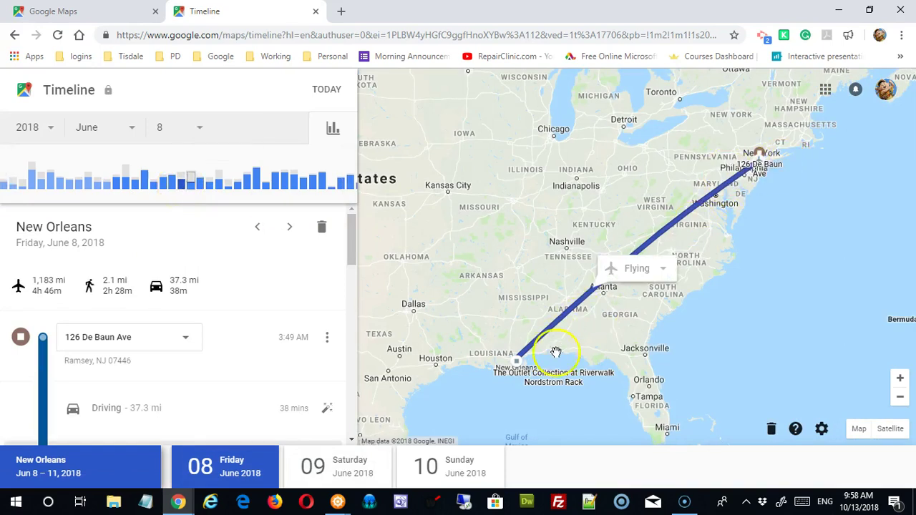
drag(401, 348, 345, 358)
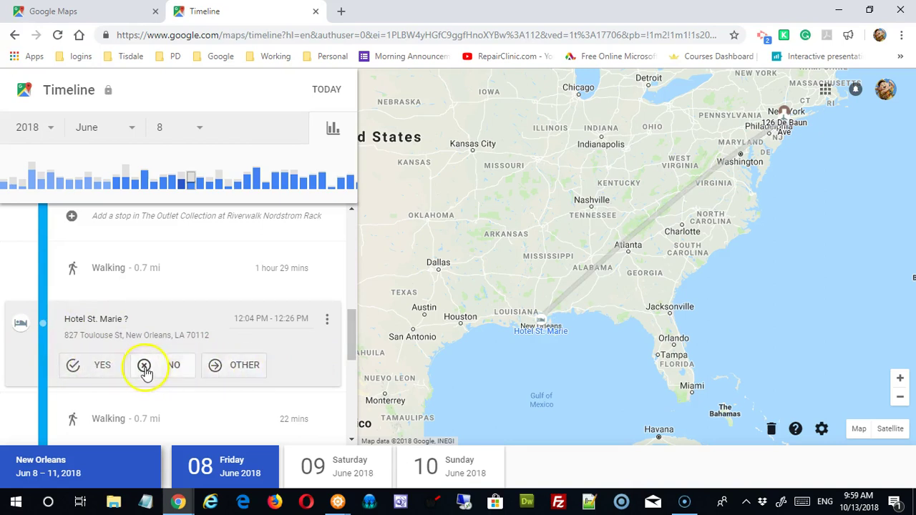
drag(351, 343, 348, 307)
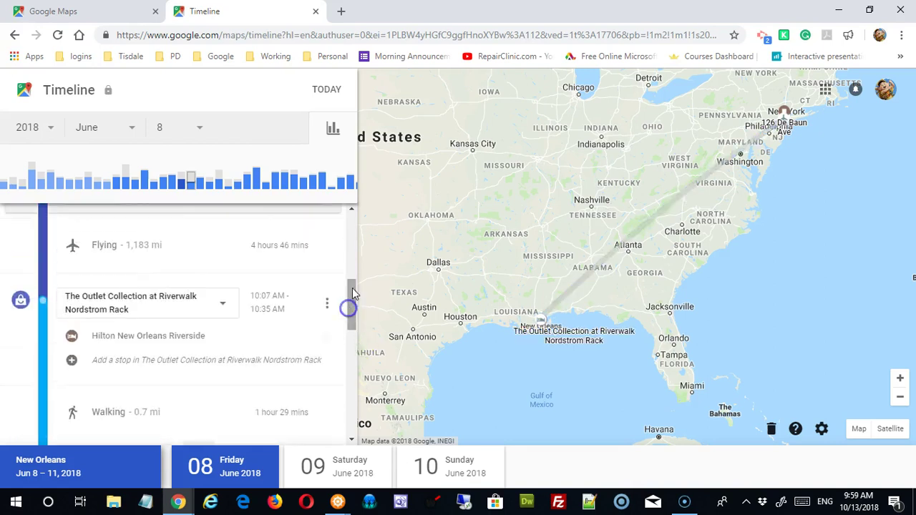
scroll(376, 263, down, 1)
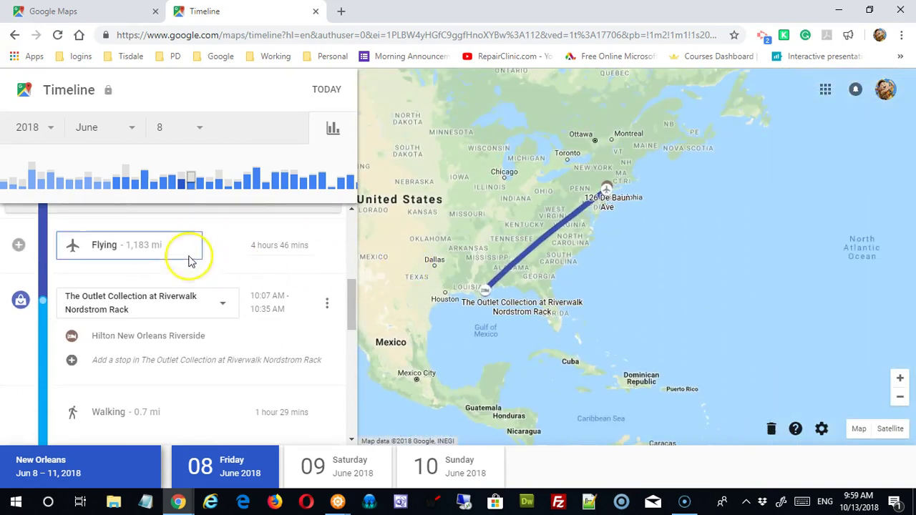
Step: Return to the timeline overview and bring the visited places in the United States into view
click(53, 92)
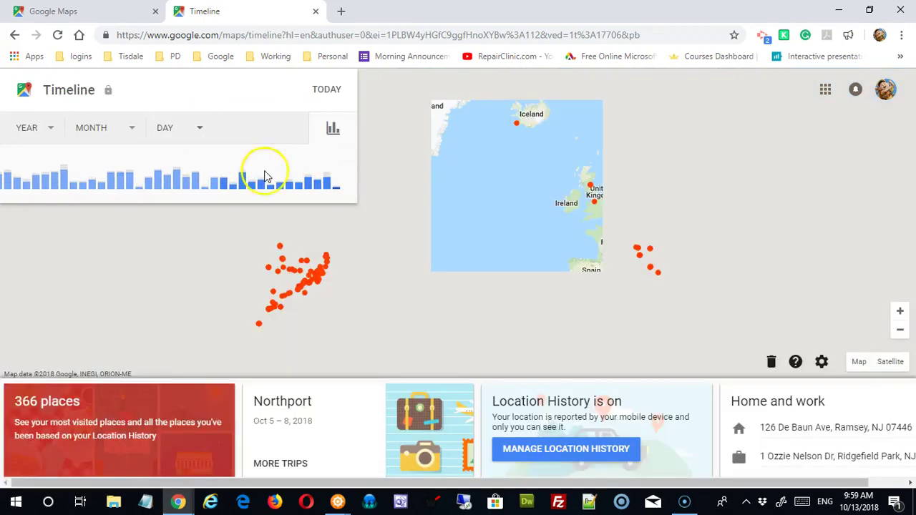
drag(446, 294, 558, 296)
drag(497, 290, 546, 276)
drag(463, 287, 464, 287)
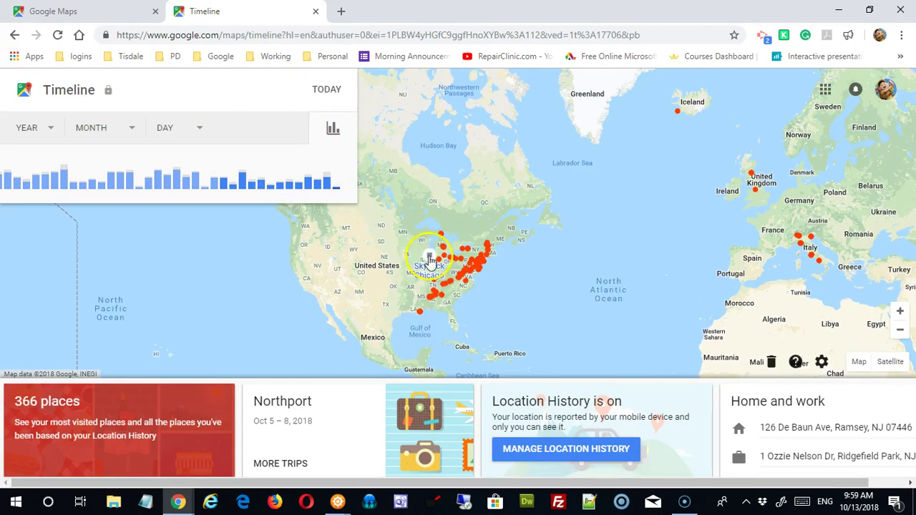
Step: Open the day of the Skydeck Chicago visit and inspect the driving route past Kalamazoo
click(429, 258)
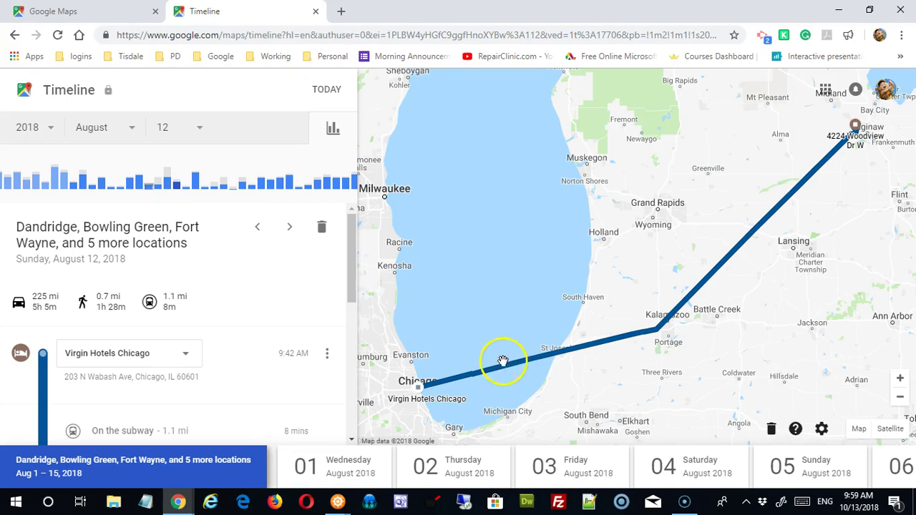
mouse_move(507, 363)
click(844, 144)
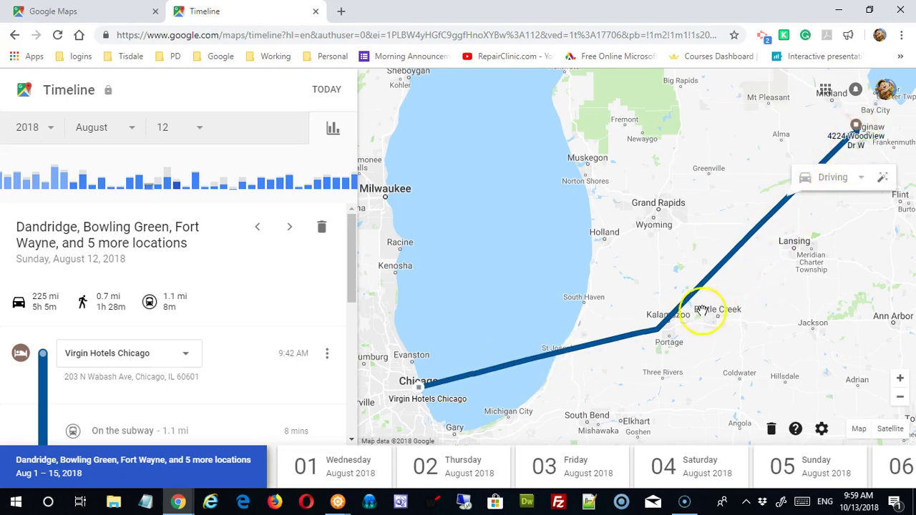
click(673, 323)
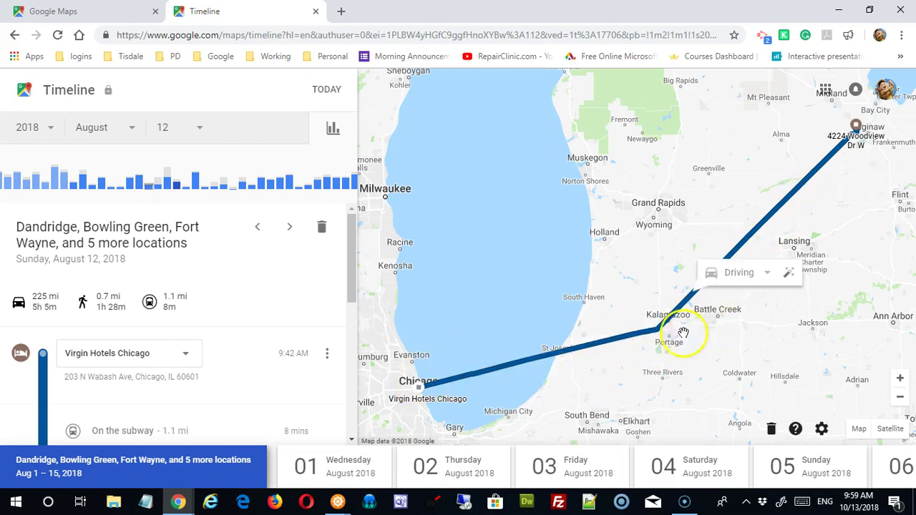
Step: Follow the August 12, 2018 driving route from Kalamazoo around the lake to the Chicago lakefront
drag(587, 420, 606, 274)
scroll(609, 273, up, 2)
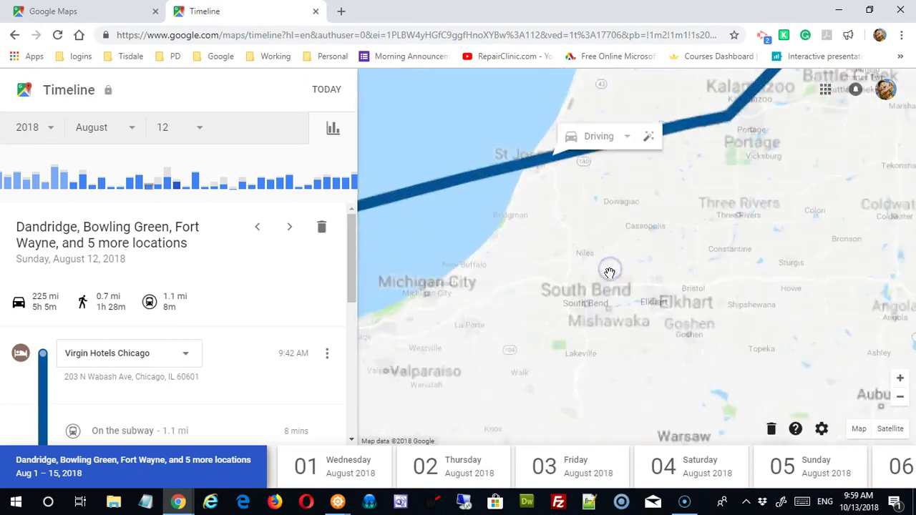
scroll(609, 273, up, 1)
drag(544, 273, 692, 323)
drag(561, 315, 811, 300)
drag(430, 308, 714, 296)
scroll(690, 303, up, 3)
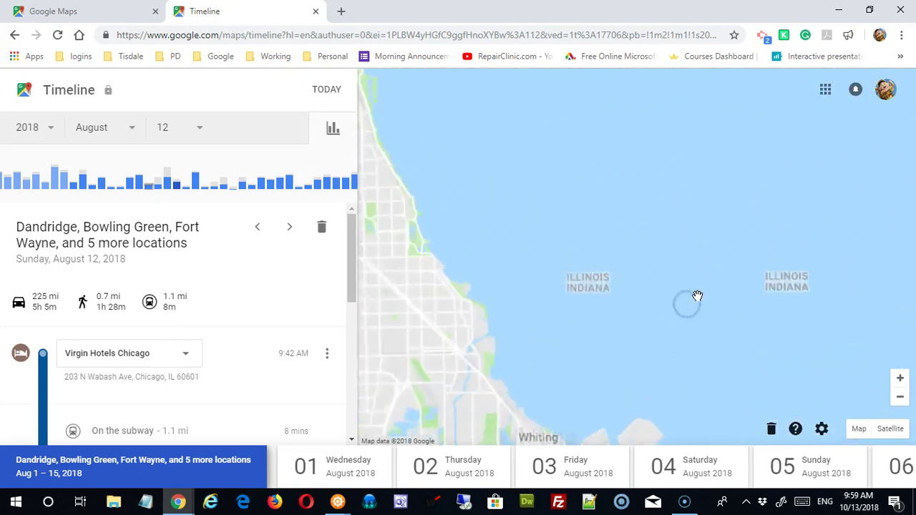
double_click(837, 335)
drag(444, 134, 793, 331)
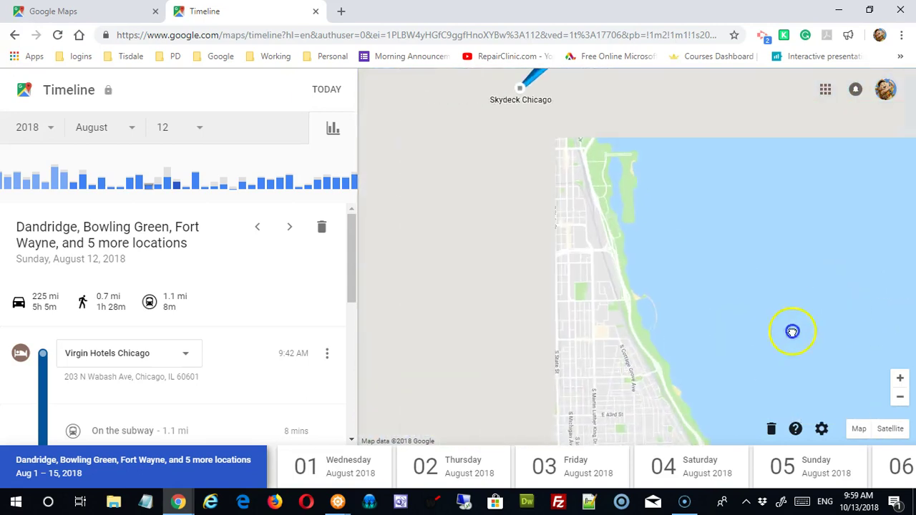
Step: Bring downtown Chicago into close view and inspect the walking and driving routes around Skydeck Chicago and Virgin Hotels Chicago
drag(662, 247, 665, 389)
scroll(675, 319, up, 2)
drag(465, 172, 685, 317)
drag(658, 257, 661, 380)
scroll(666, 356, up, 1)
drag(579, 261, 660, 390)
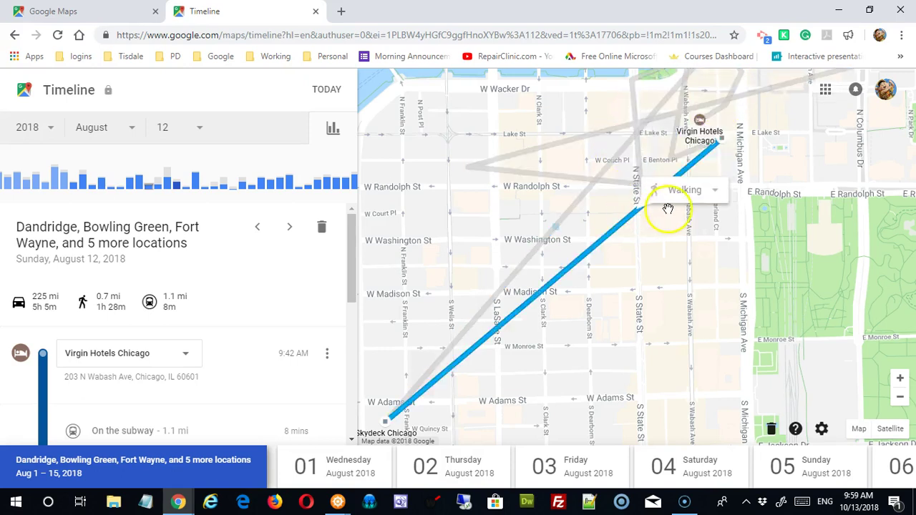
click(626, 261)
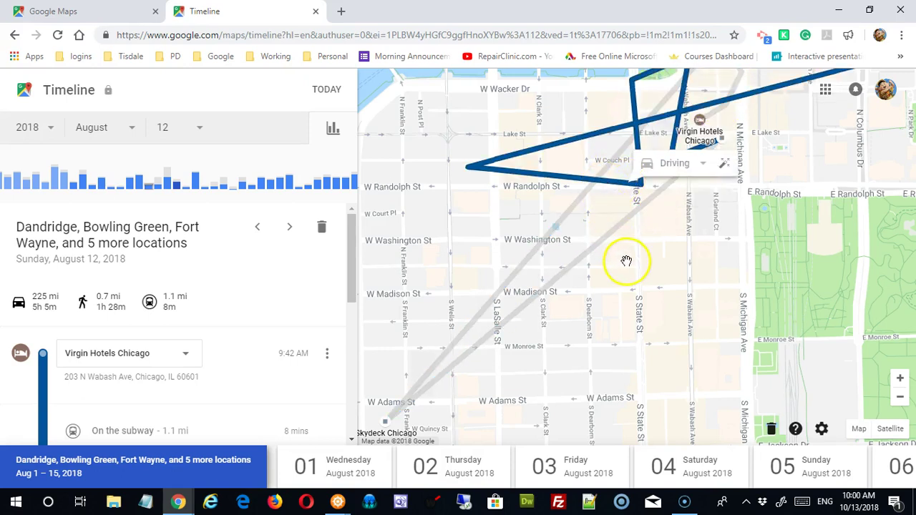
drag(668, 267, 698, 277)
click(635, 205)
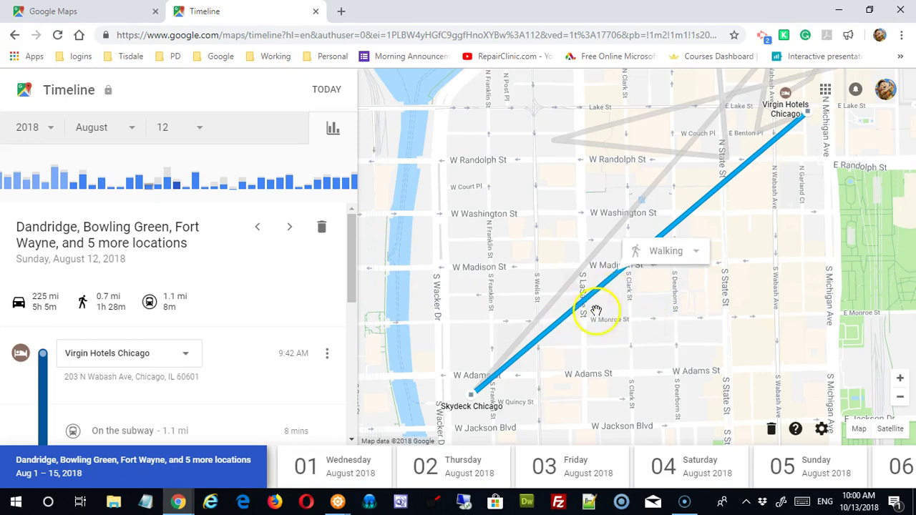
Step: Show the timeline for August 11, 2018 and review the walking routes between Block 37, Virgin Hotels Chicago, Grand Lux Cafe and Navy Pier
click(179, 189)
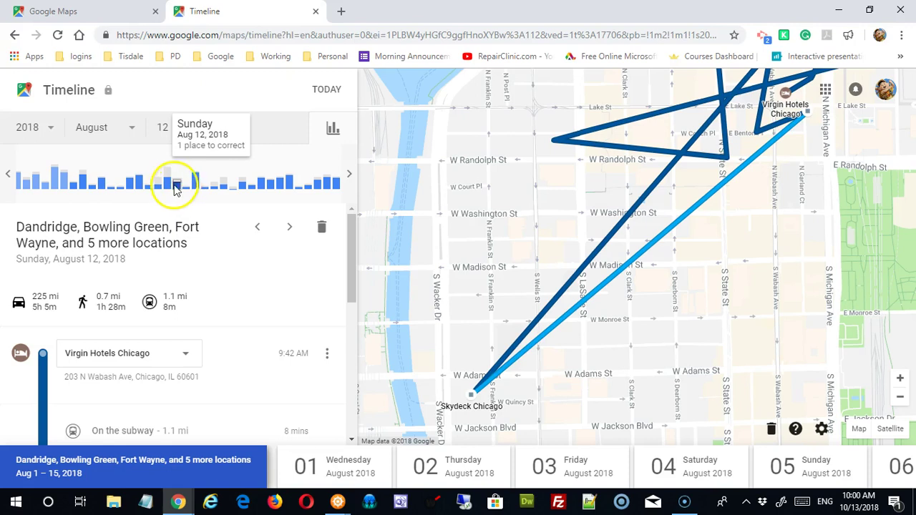
click(165, 186)
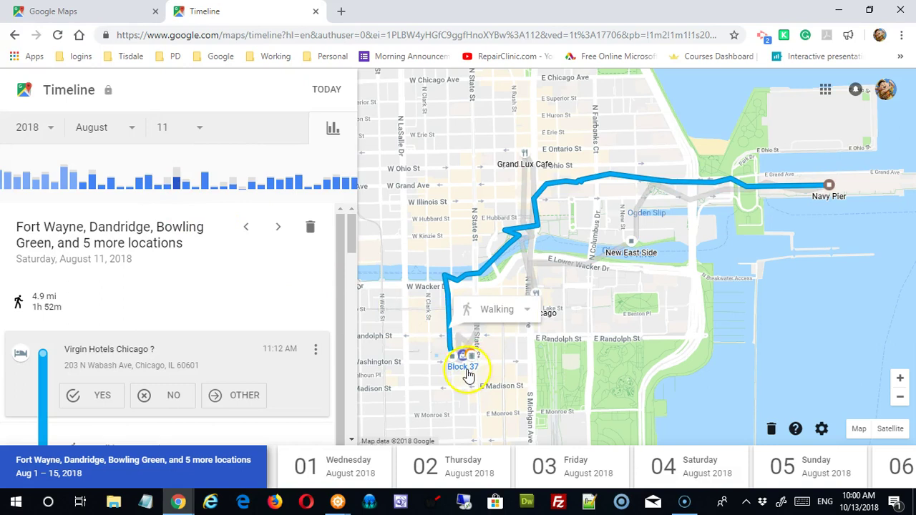
mouse_move(542, 293)
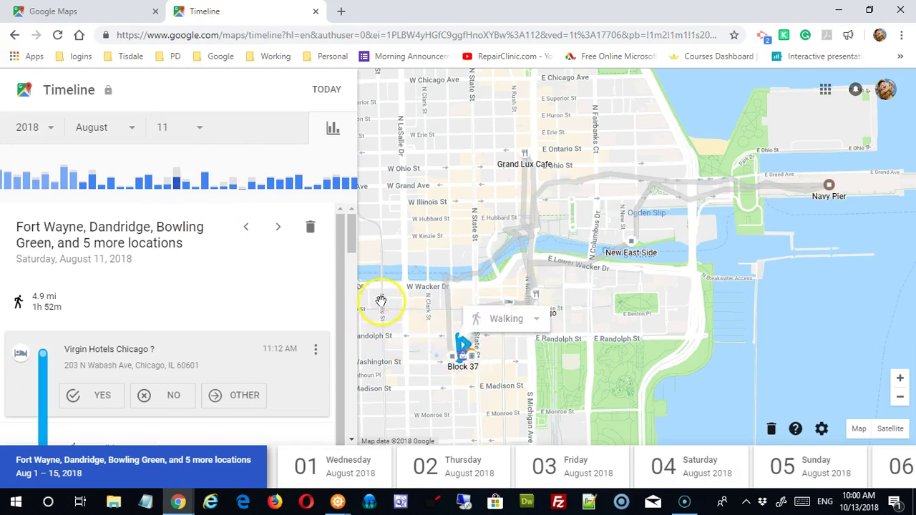
mouse_move(476, 327)
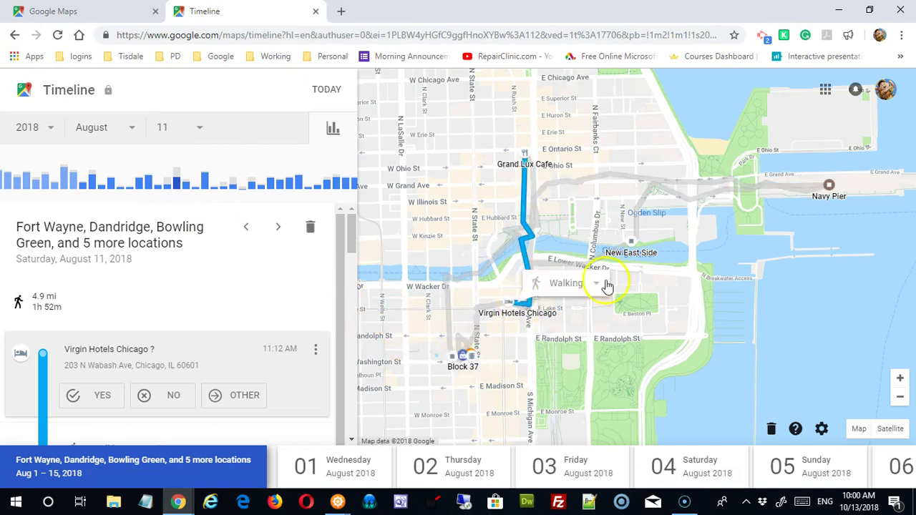
mouse_move(528, 164)
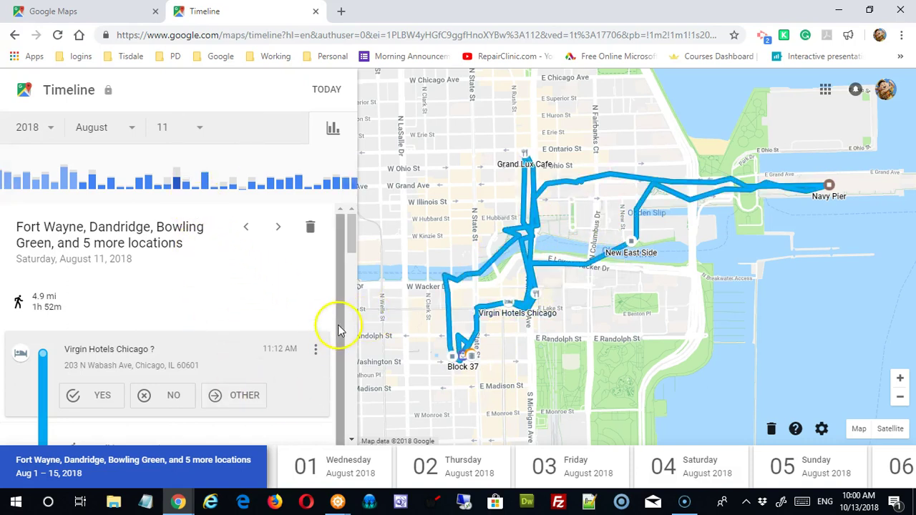
drag(341, 327, 340, 339)
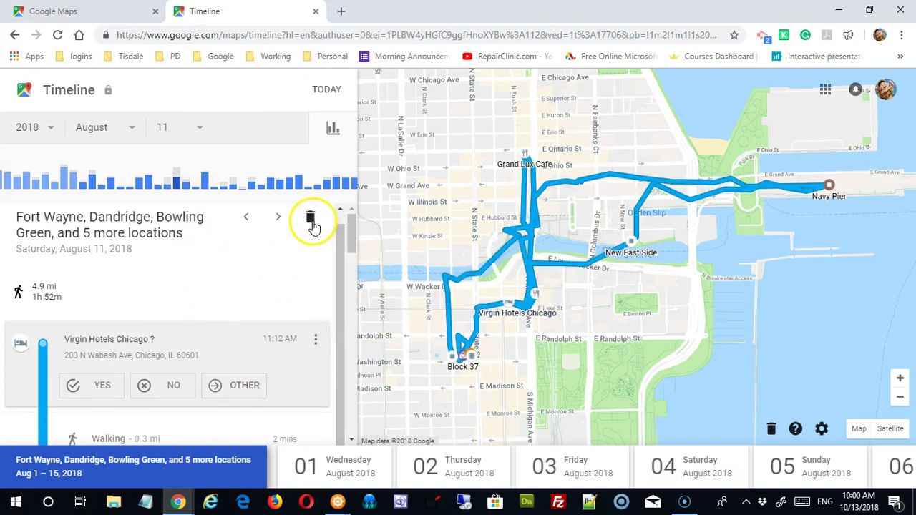
click(469, 371)
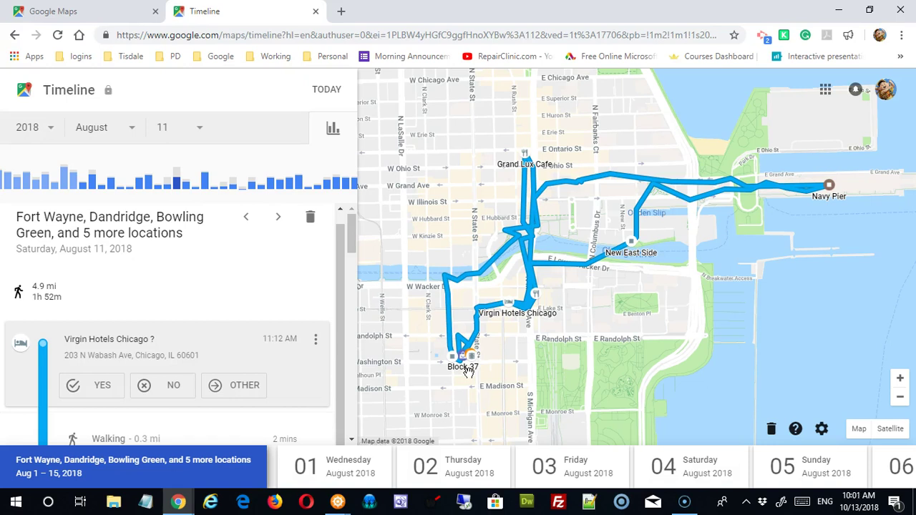
Step: Open the confirmation for deleting the August 11, 2018 location history and cancel it
click(311, 217)
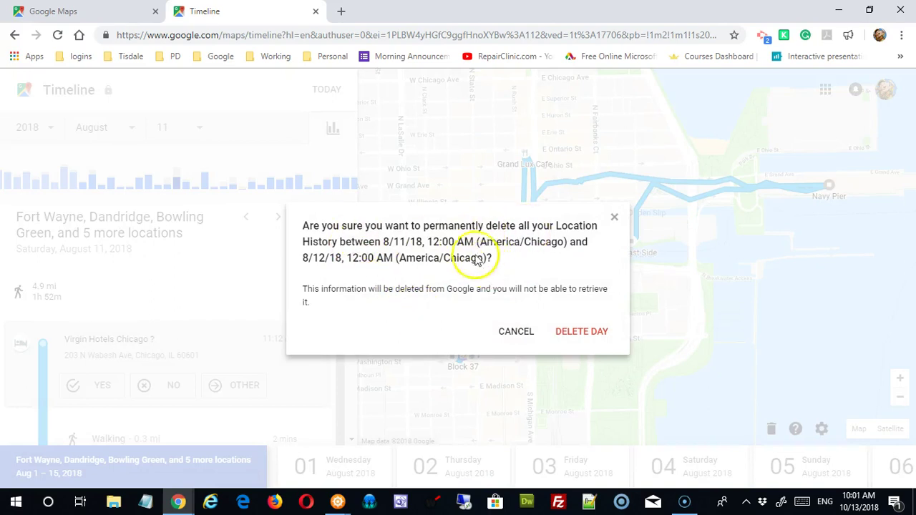
click(527, 336)
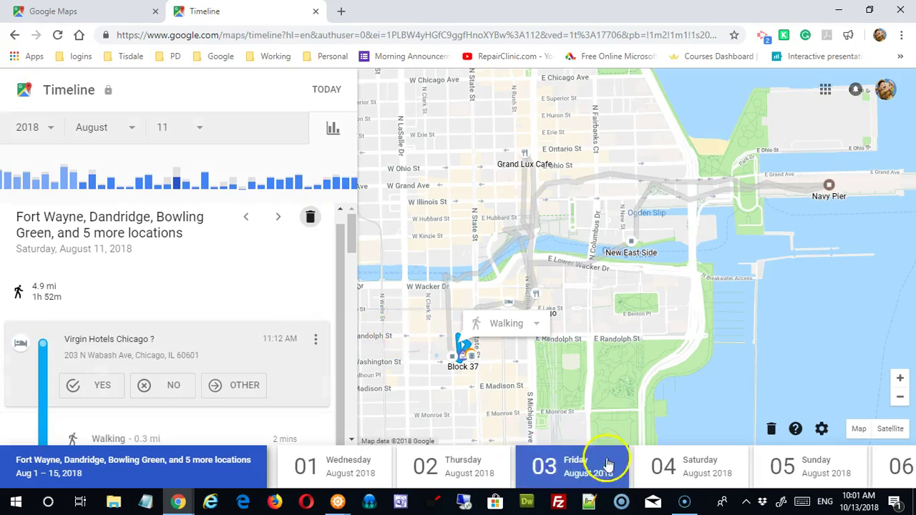
Step: Show the timelines for August 4, August 5 and August 6, 2018 one after another
click(666, 464)
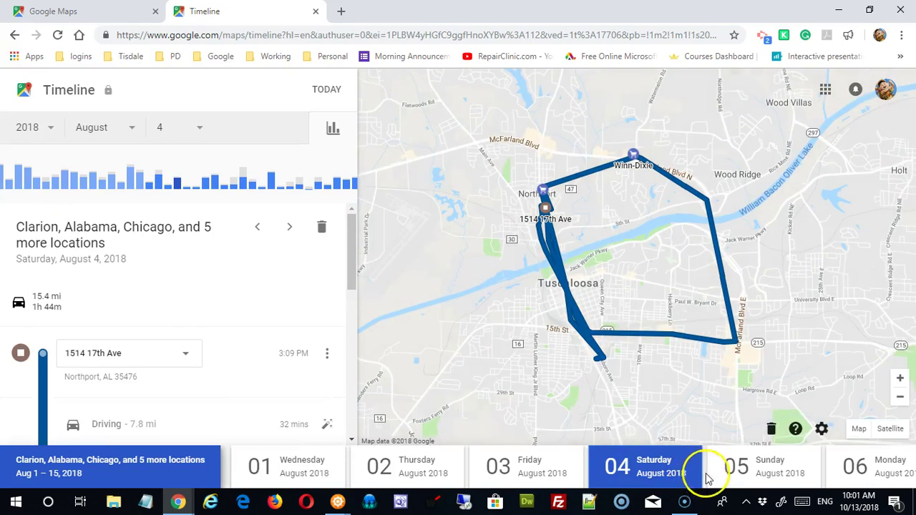
click(734, 467)
click(853, 466)
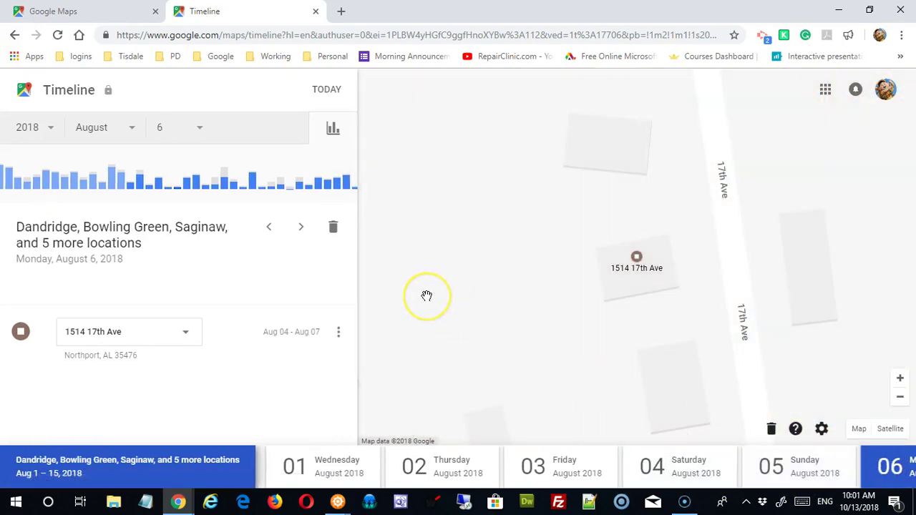